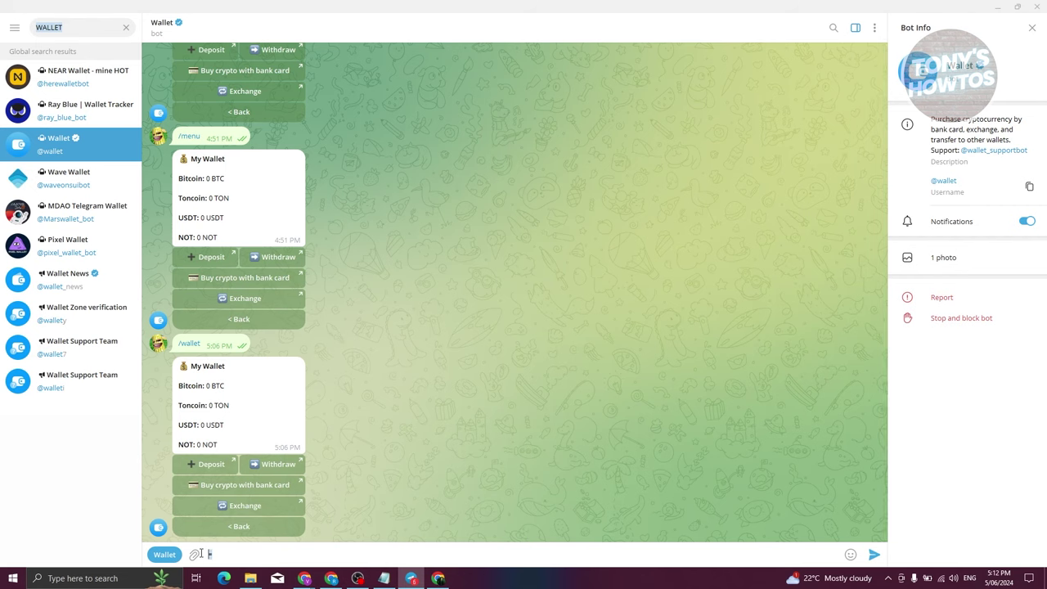
Send the /wallet command to the Wallet bot for a fresh balance summary.
{"action": "mouse_move", "coordinate": [198, 555]}
{"action": "type", "text": "/"}
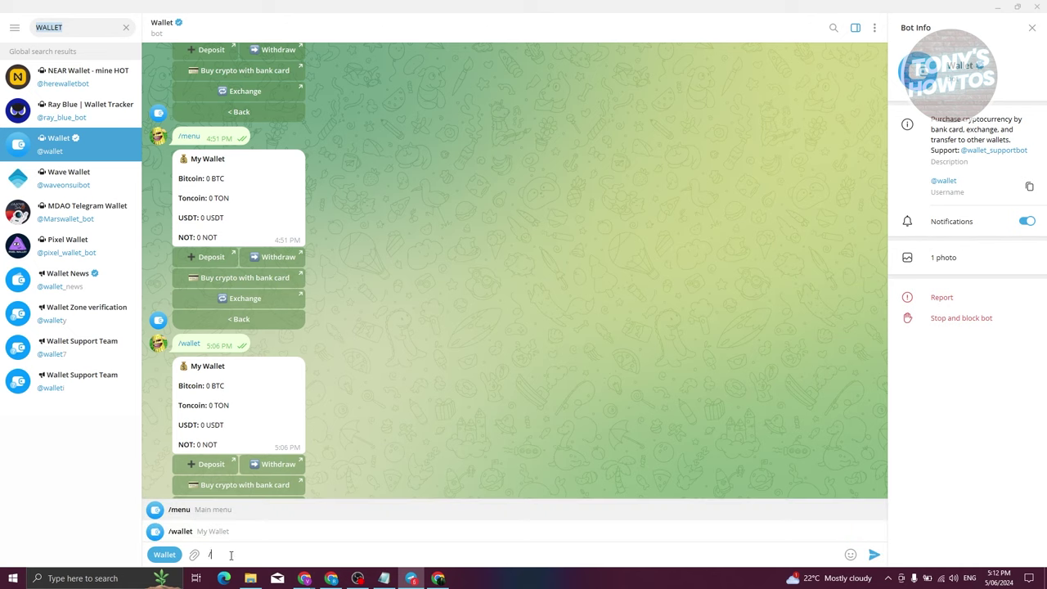
{"action": "type", "text": "wallet"}
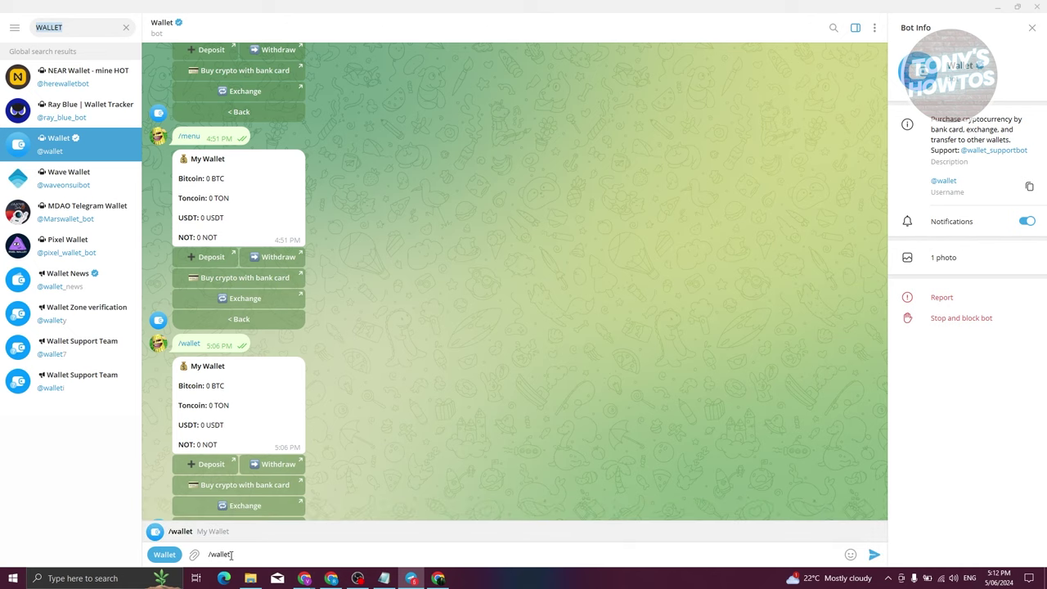
{"action": "key", "text": "Return"}
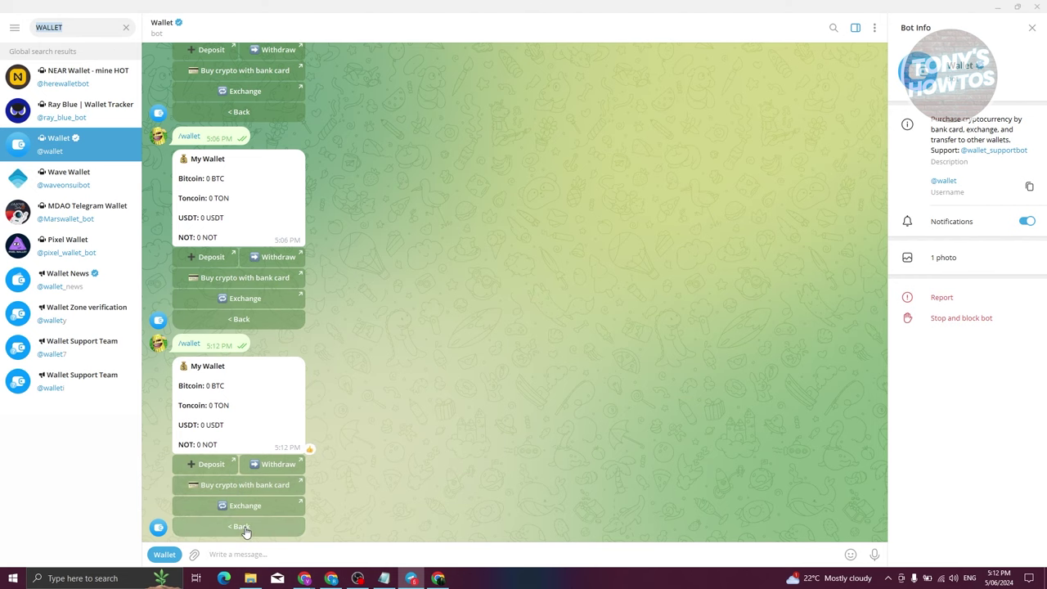
{"action": "left_click", "coordinate": [272, 465]}
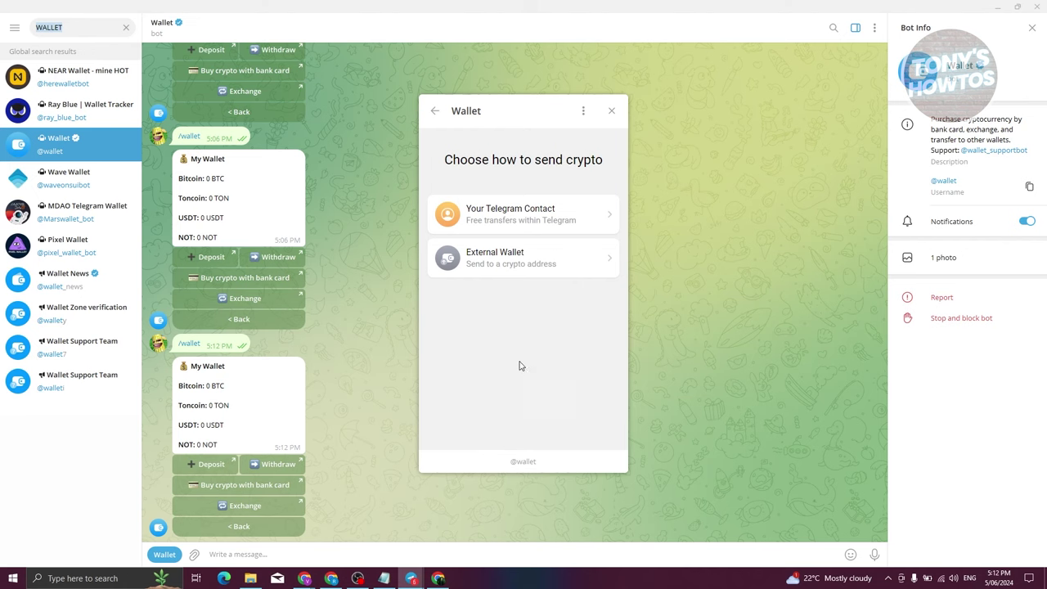
{"action": "left_click", "coordinate": [435, 112]}
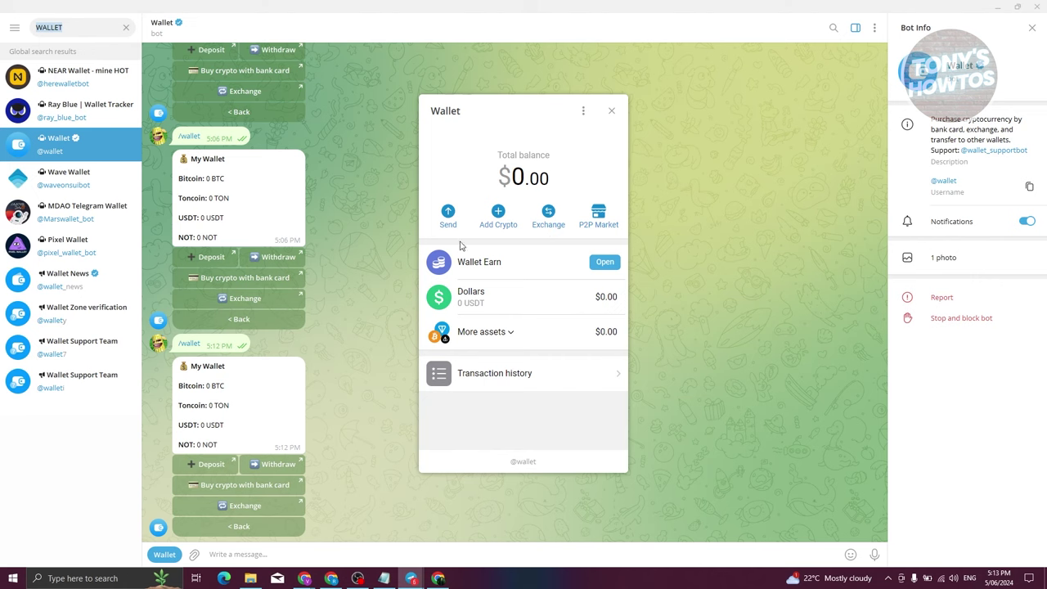
{"action": "left_click", "coordinate": [447, 220]}
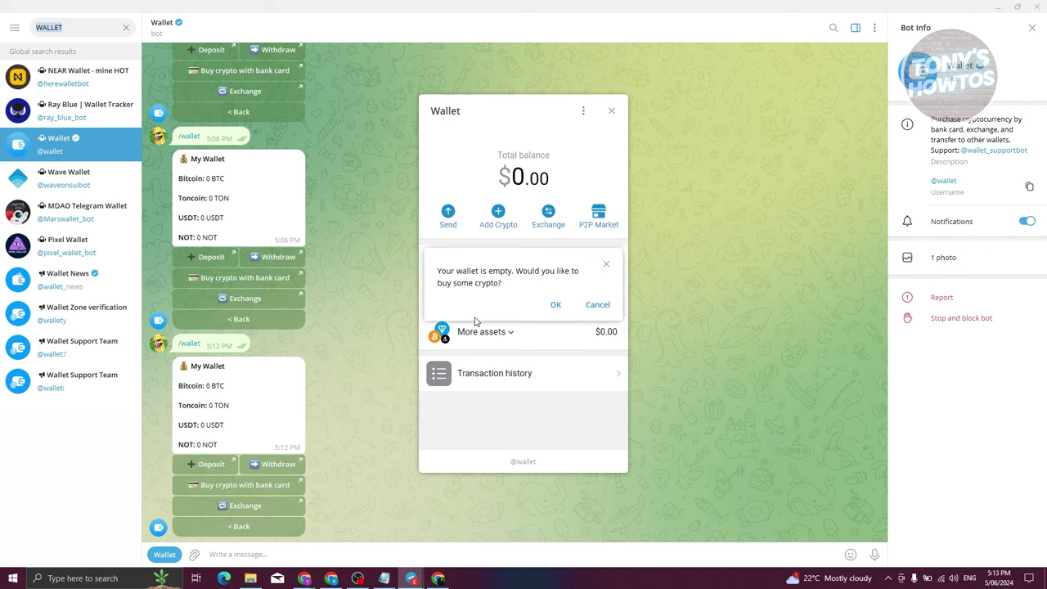
{"action": "left_click", "coordinate": [606, 264]}
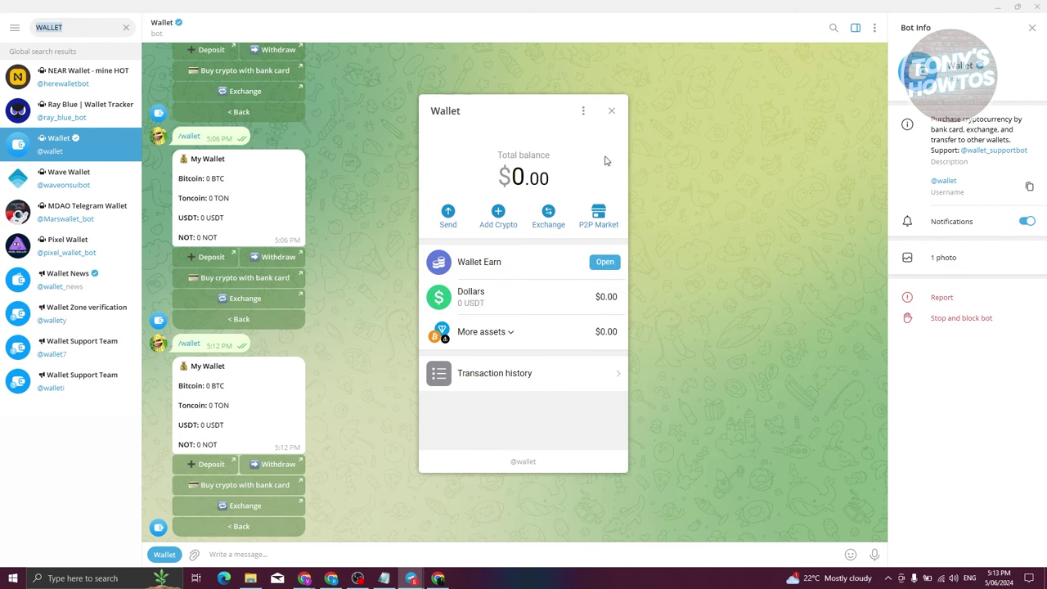
{"action": "left_click", "coordinate": [613, 112]}
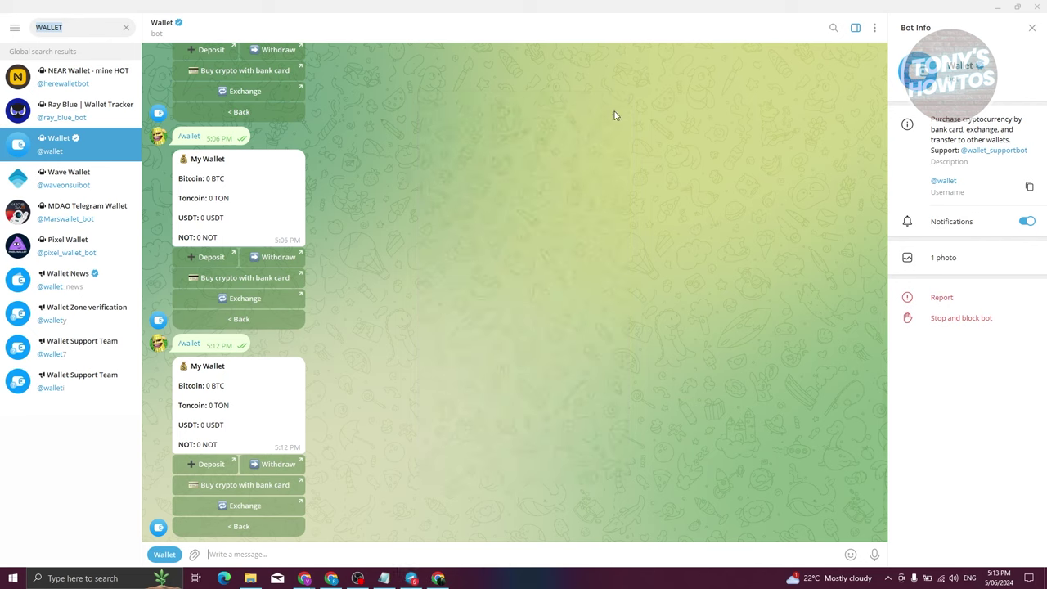
{"action": "left_click", "coordinate": [278, 466]}
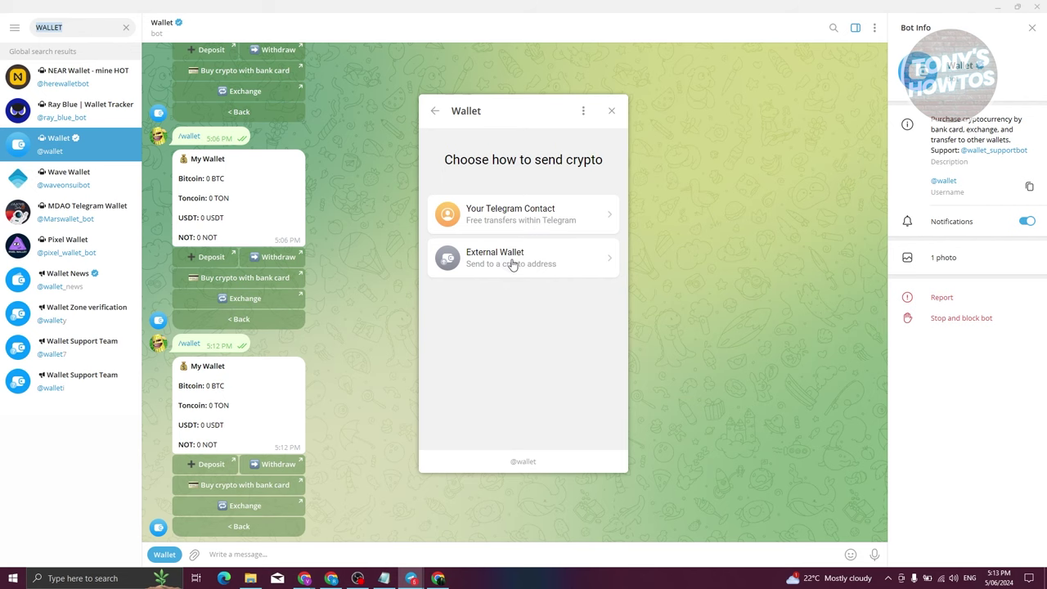
Start an external Dollars (USDT) withdrawal on the TRC20 network, then bring Binance forward.
{"action": "left_click", "coordinate": [512, 263]}
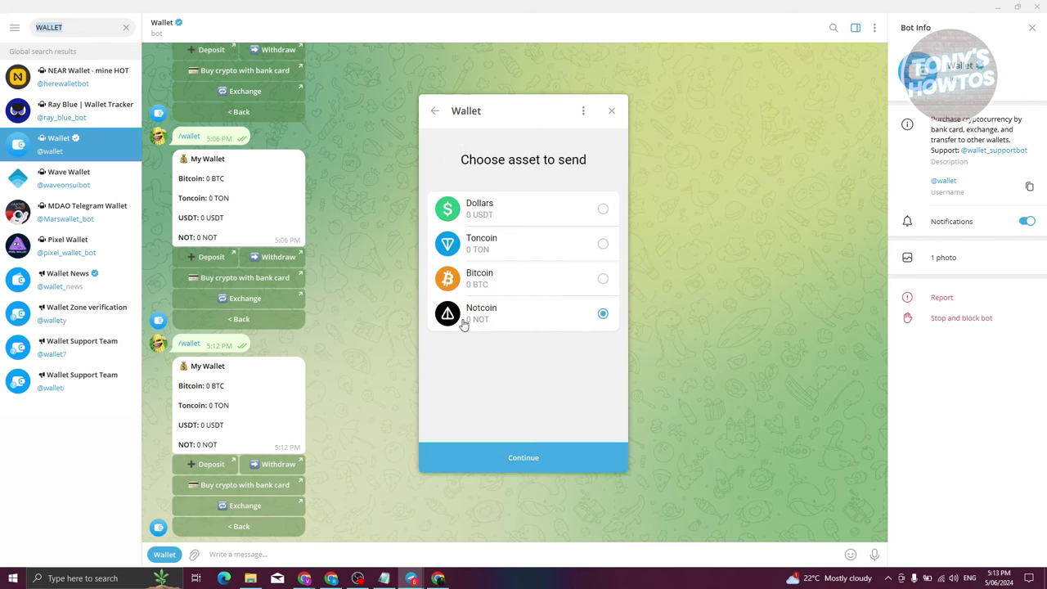
{"action": "left_click", "coordinate": [603, 210]}
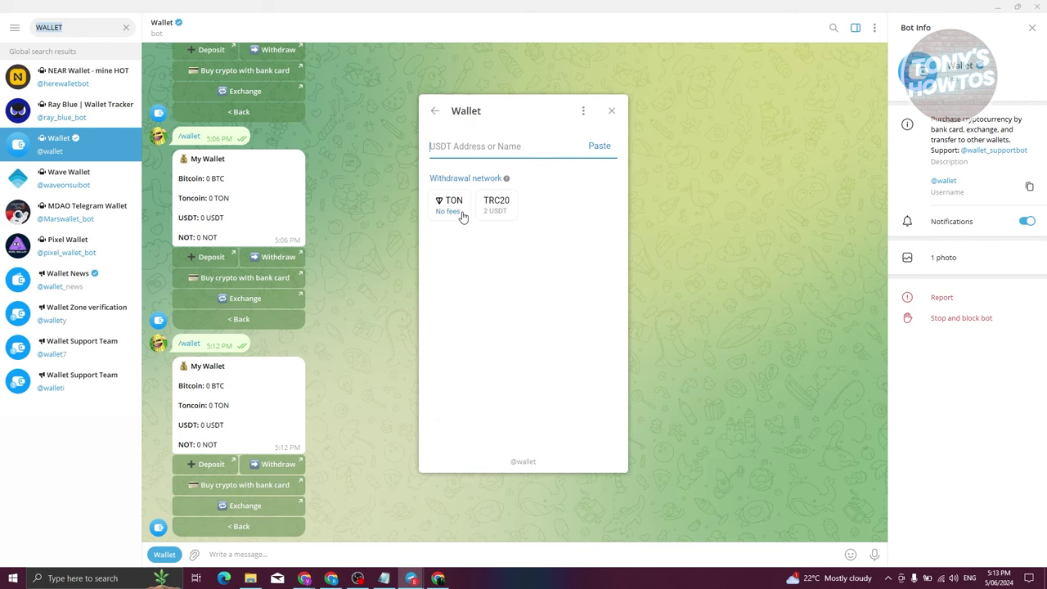
{"action": "left_click", "coordinate": [504, 210]}
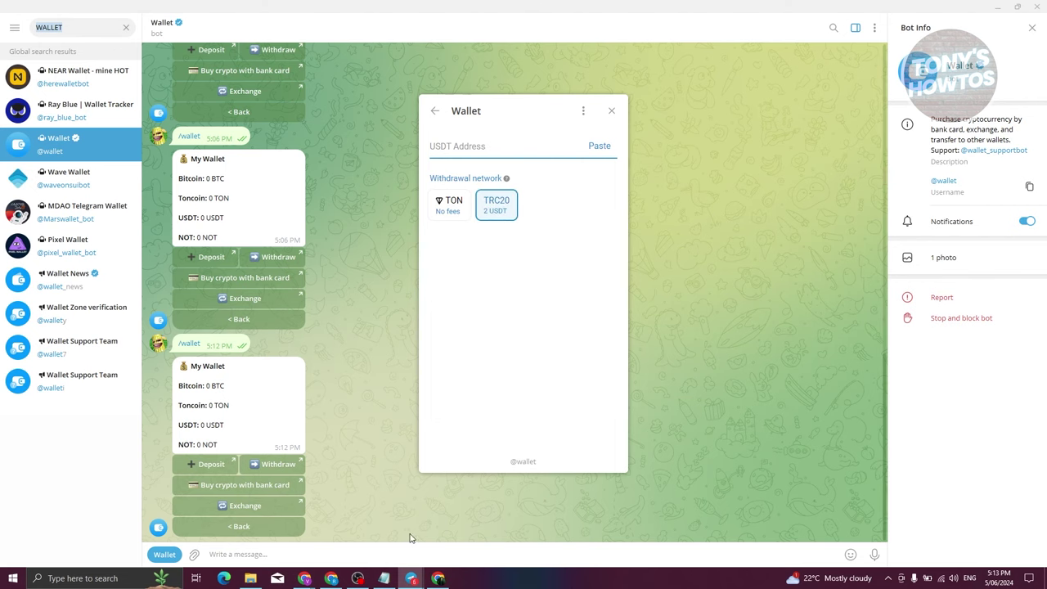
{"action": "left_click", "coordinate": [440, 579]}
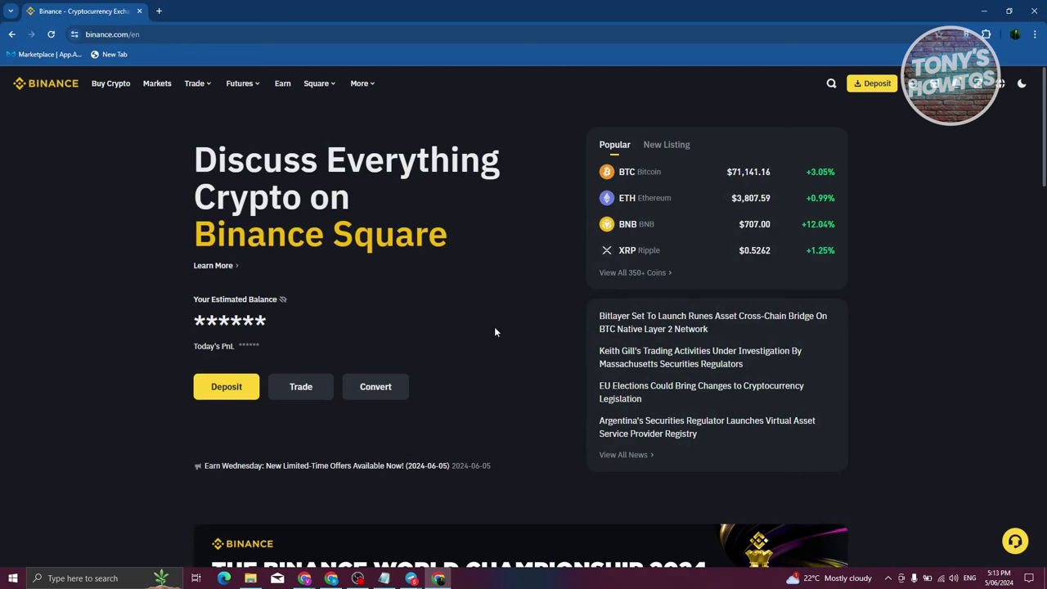
Go from the Spot wallet to Binance's Deposit Crypto page.
{"action": "mouse_move", "coordinate": [939, 85]}
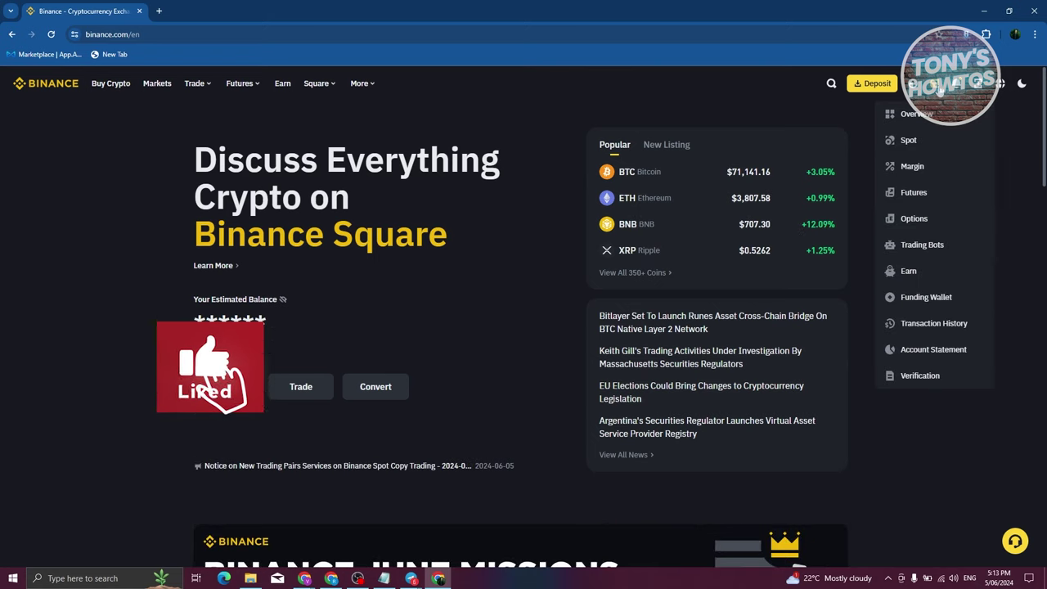
{"action": "left_click", "coordinate": [919, 140]}
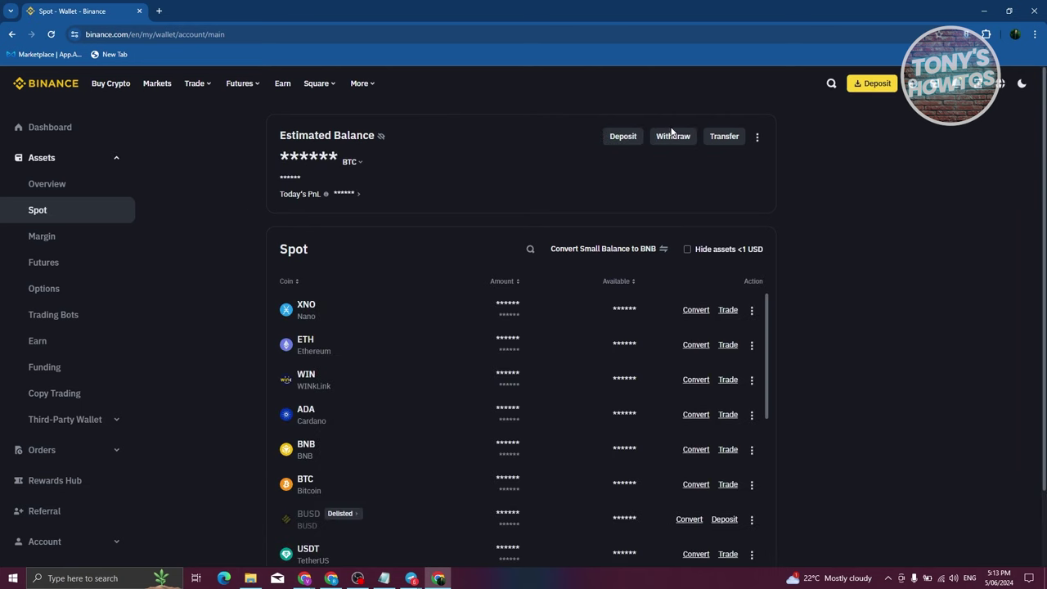
{"action": "left_click", "coordinate": [622, 137]}
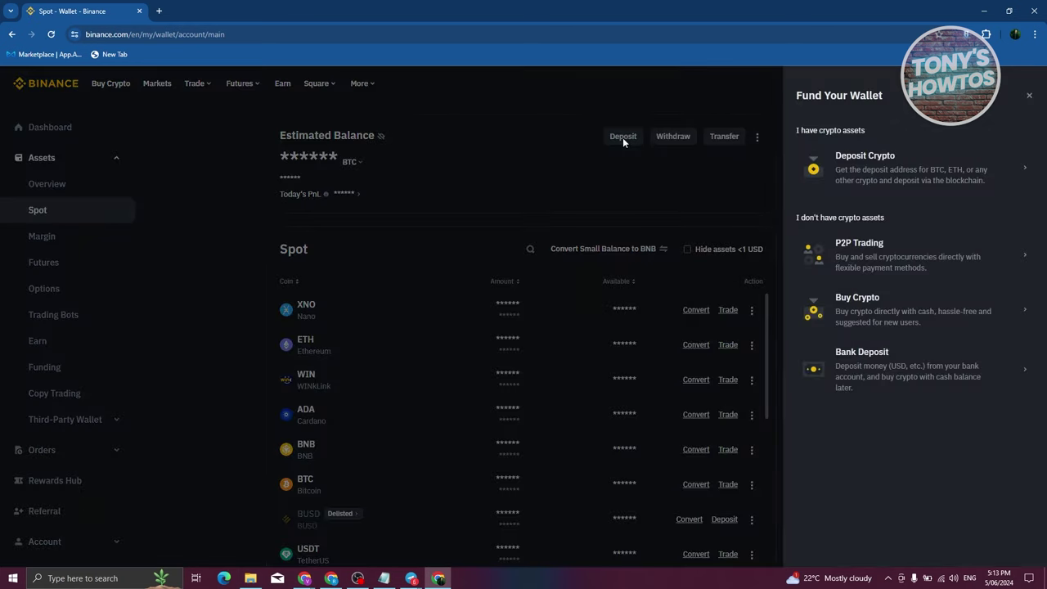
{"action": "left_click", "coordinate": [873, 165]}
Select USDT as the deposit coin on the TRX Tron (TRC20) network.
{"action": "left_click", "coordinate": [362, 145]}
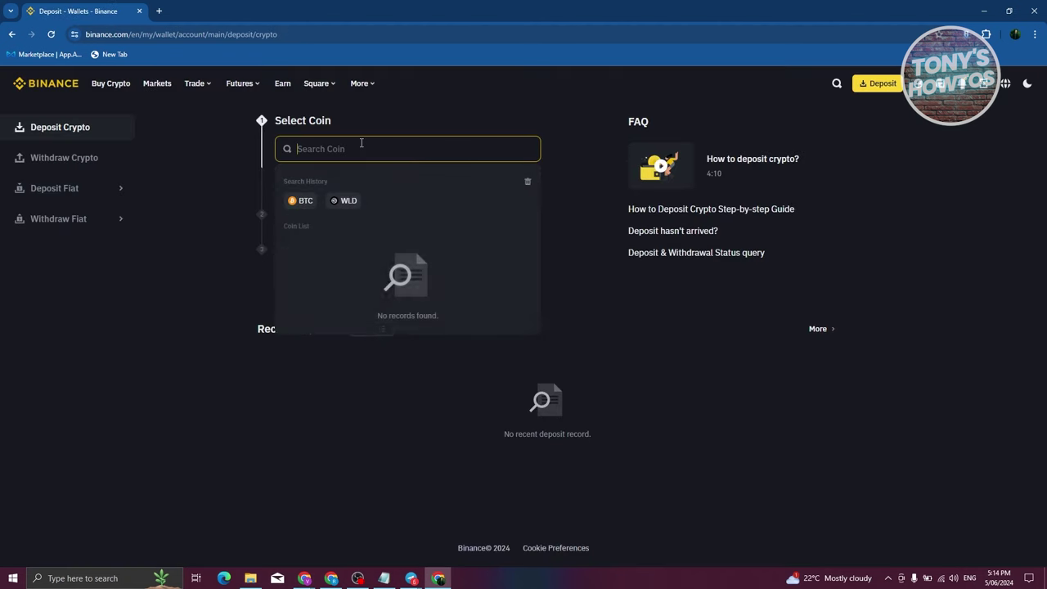
{"action": "type", "text": "usdt"}
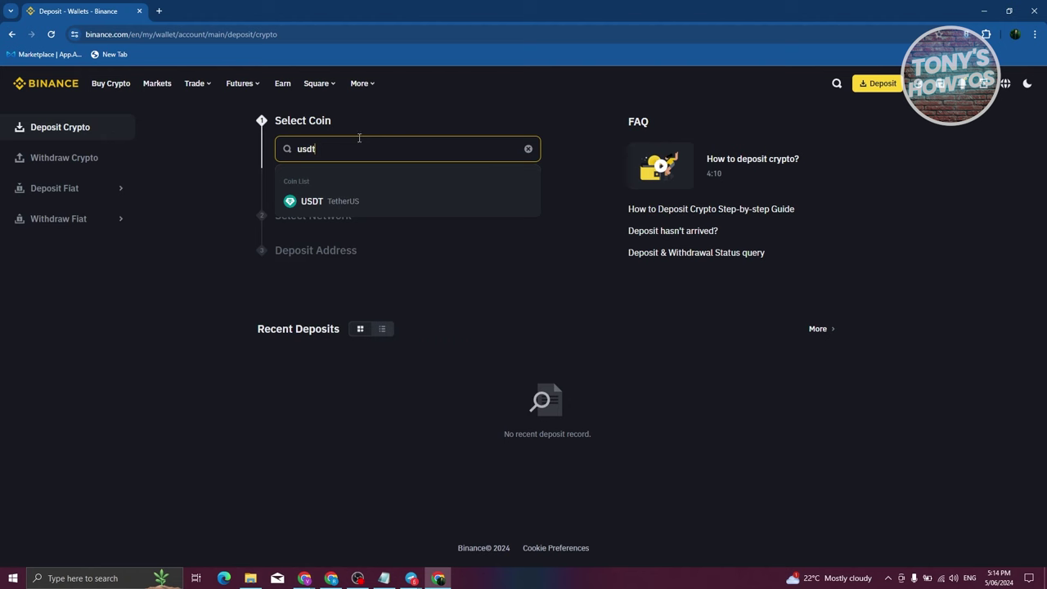
{"action": "left_click", "coordinate": [348, 201]}
{"action": "left_click", "coordinate": [367, 217]}
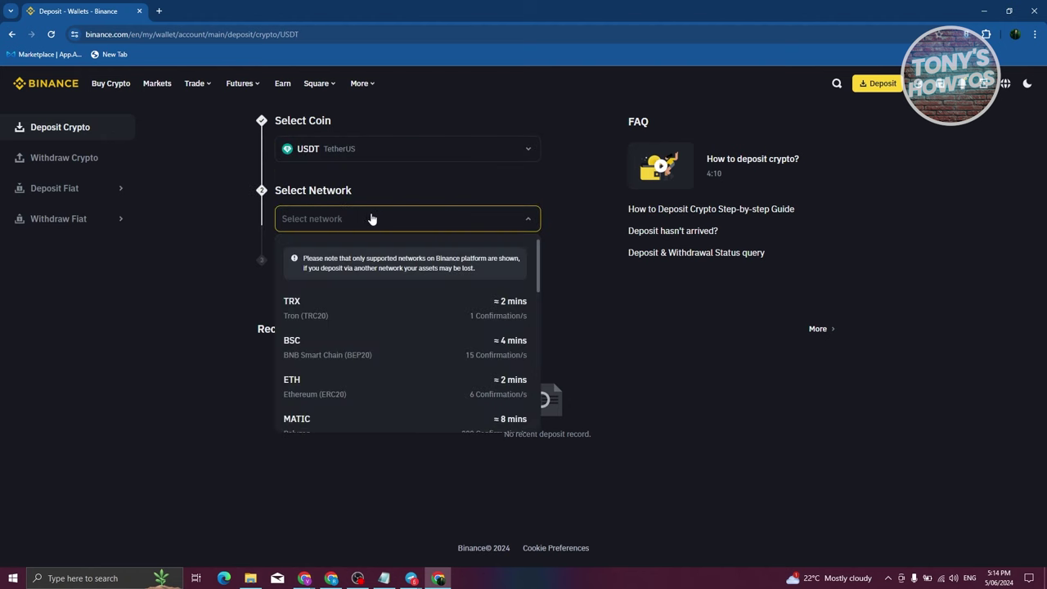
{"action": "left_click", "coordinate": [330, 321]}
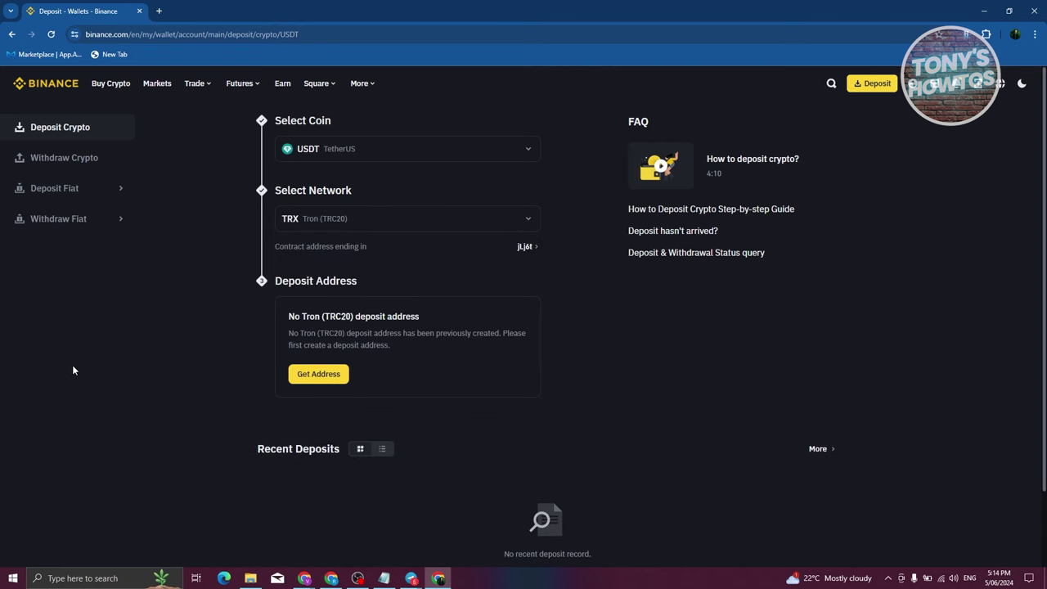
Generate and copy the USDT TRC20 deposit address, then paste it as the Wallet recipient.
{"action": "left_click", "coordinate": [324, 382]}
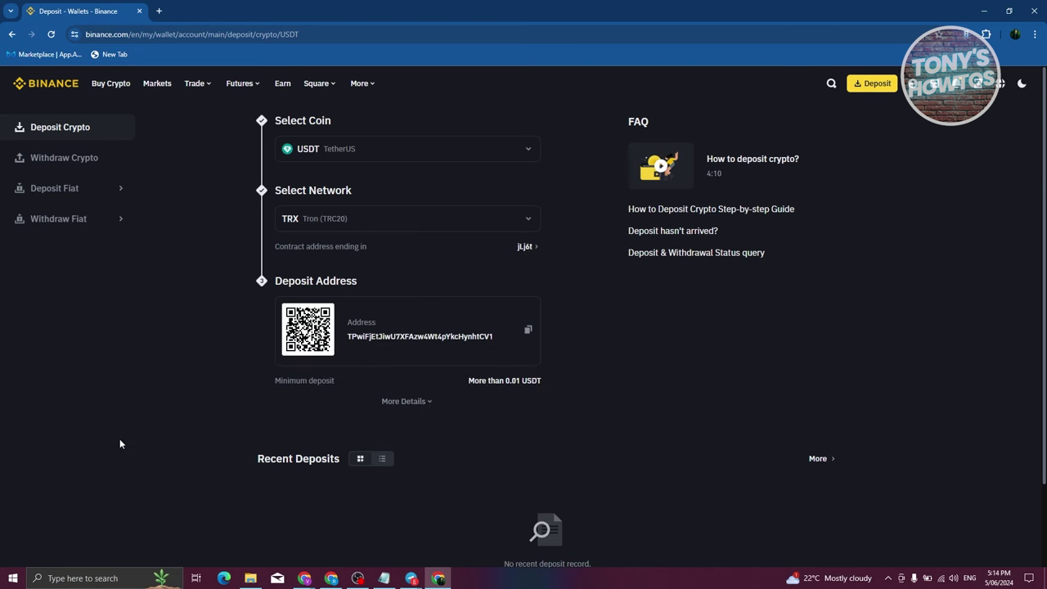
{"action": "left_click", "coordinate": [529, 330]}
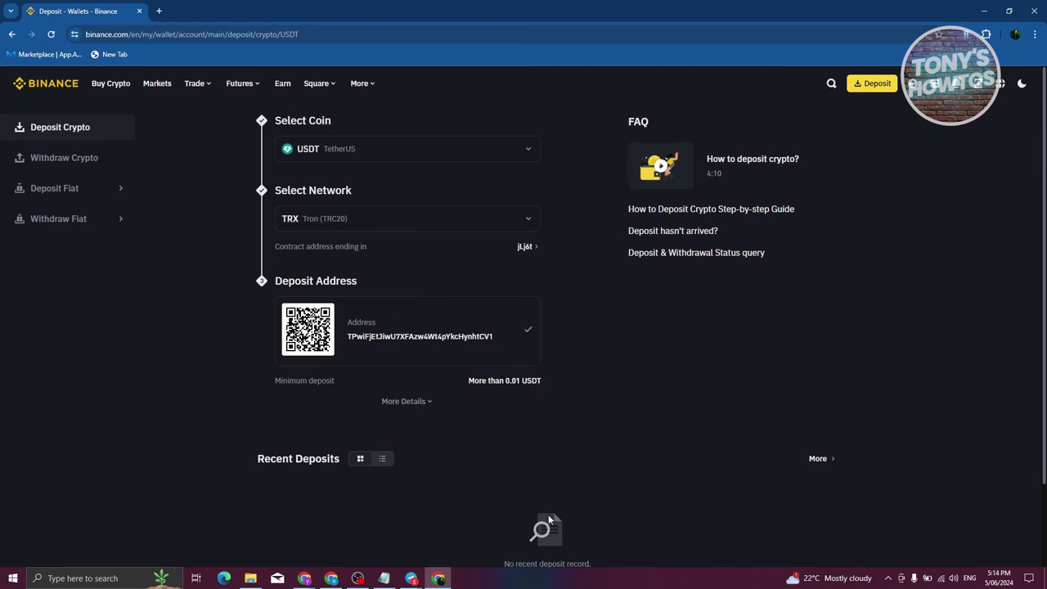
{"action": "mouse_move", "coordinate": [411, 578]}
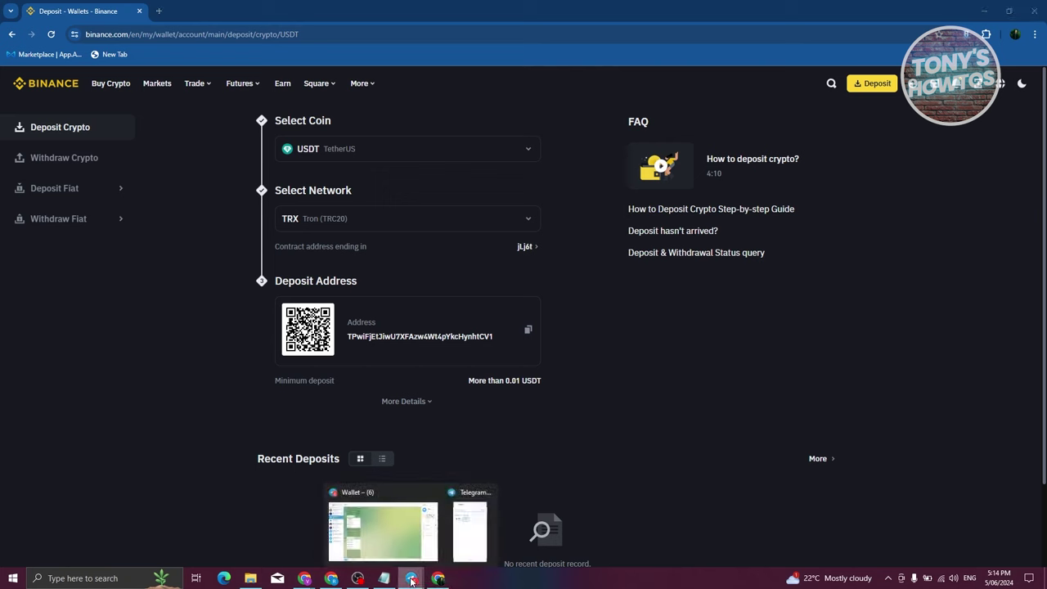
{"action": "left_click", "coordinate": [475, 520]}
{"action": "key", "text": "ctrl+v"}
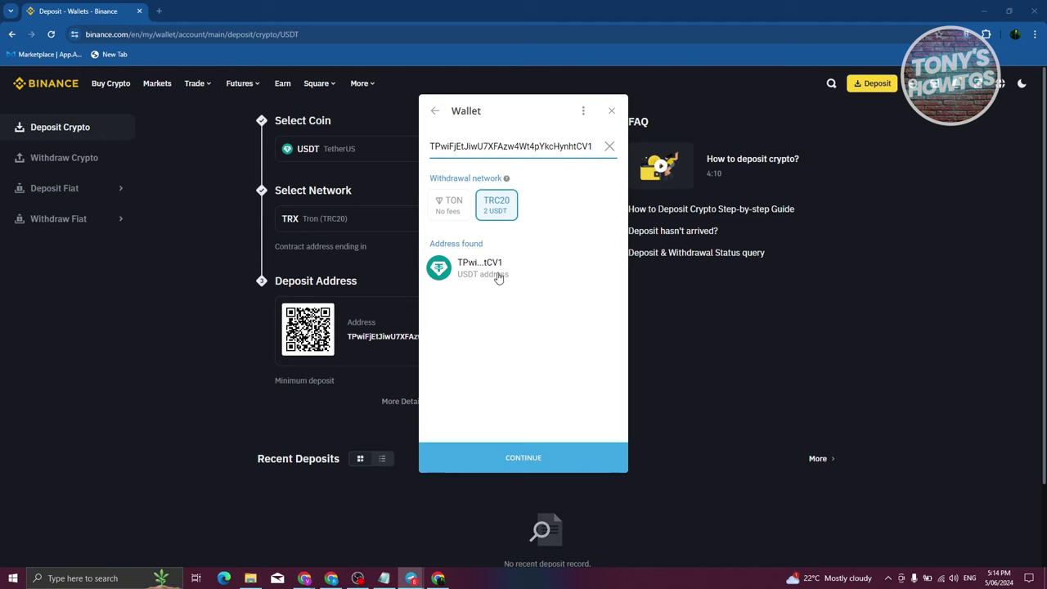
{"action": "left_click", "coordinate": [501, 278]}
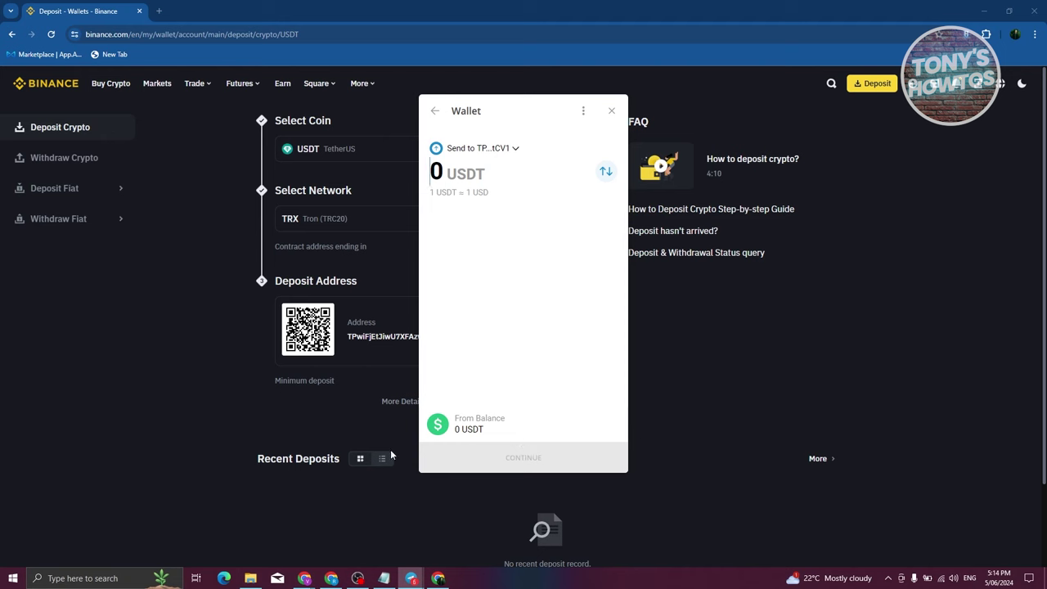
{"action": "left_click", "coordinate": [173, 395]}
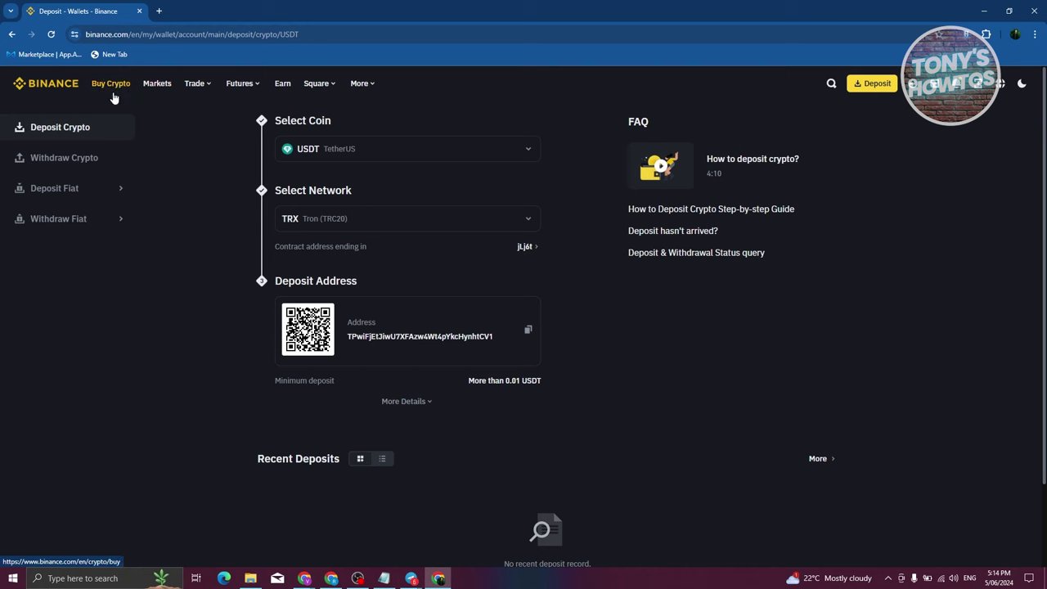
Open the NOT/USDT spot pair by searching 'not' and dismiss the Seed token disclaimer.
{"action": "mouse_move", "coordinate": [196, 88]}
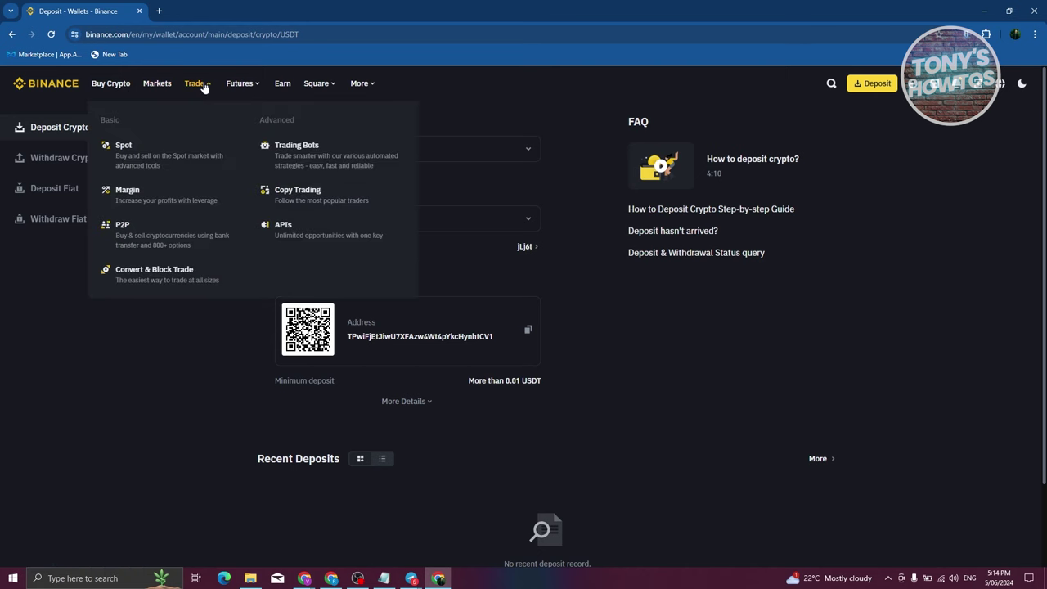
{"action": "left_click", "coordinate": [141, 166]}
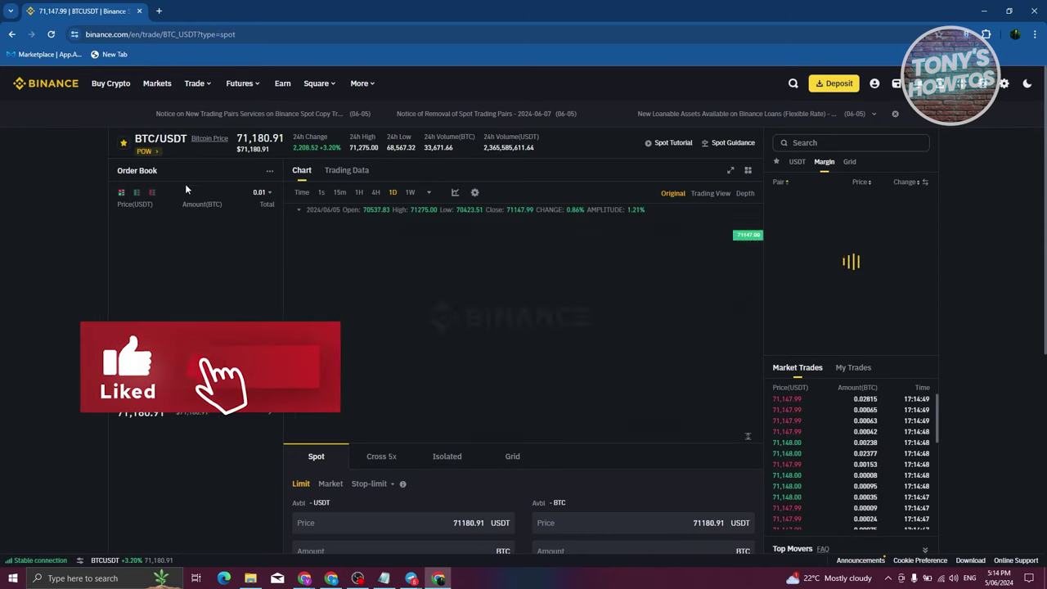
{"action": "left_click", "coordinate": [830, 141]}
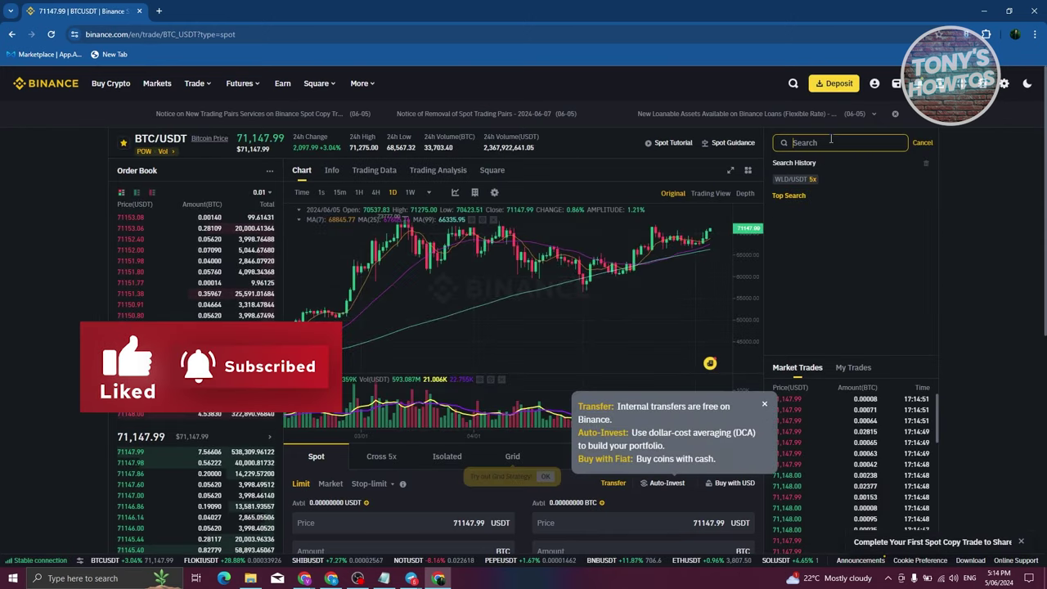
{"action": "type", "text": "not"}
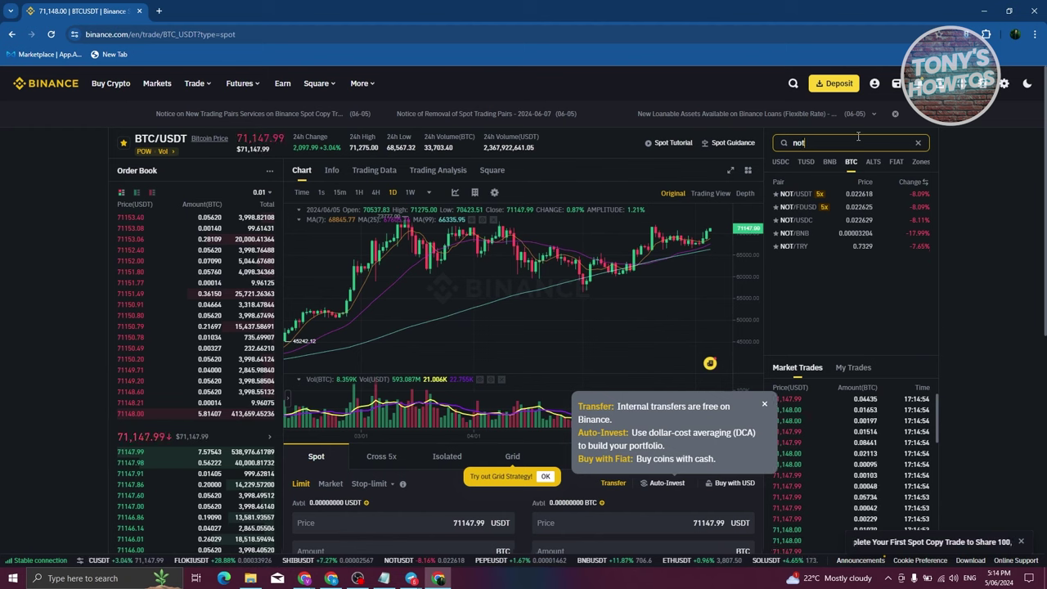
{"action": "left_click", "coordinate": [794, 194]}
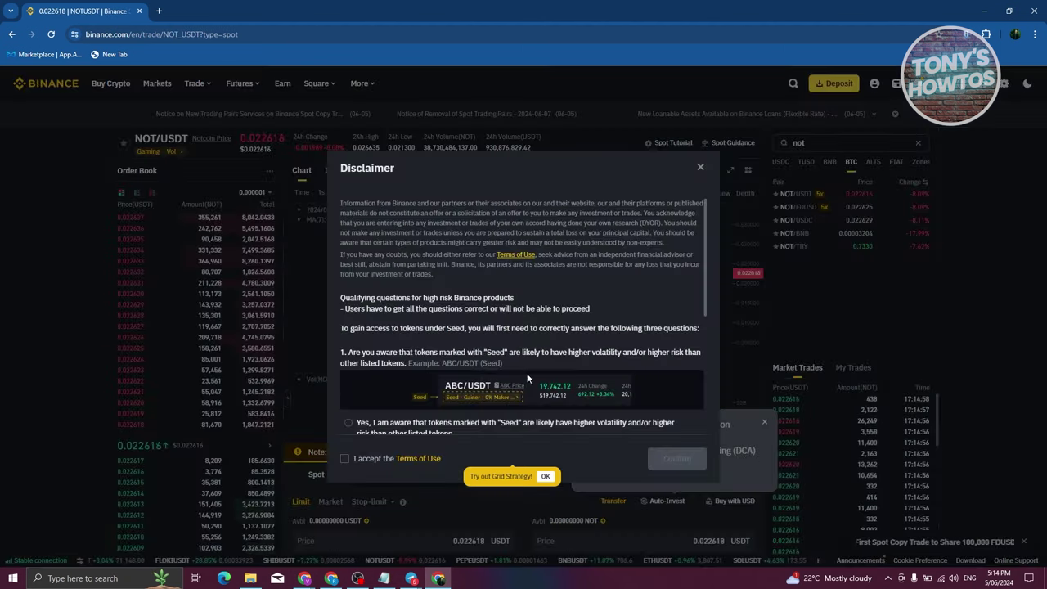
{"action": "left_click", "coordinate": [700, 167]}
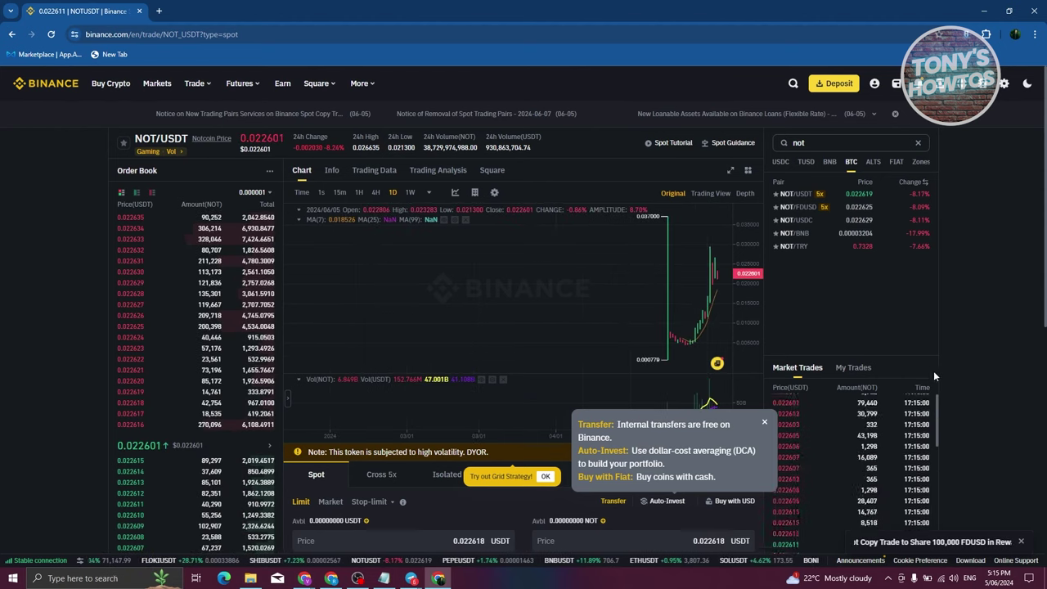
Fill the Buy NOT limit form with 13 NOT at 0.022618 USDT, totalling 0.294034 USDT.
{"action": "scroll", "coordinate": [982, 317], "scroll_direction": "down", "scroll_amount": 3}
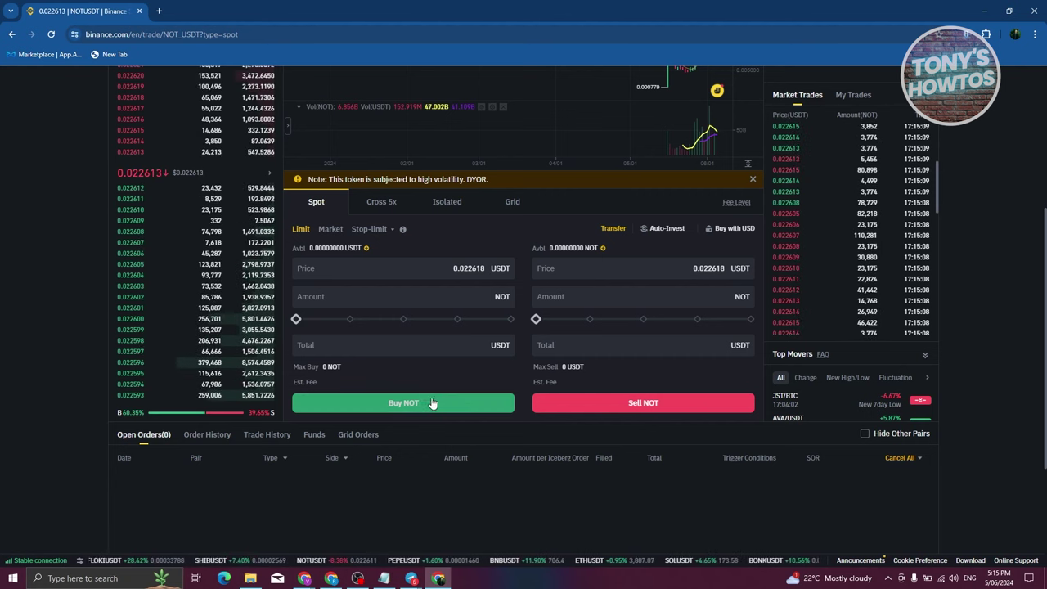
{"action": "left_click", "coordinate": [430, 266]}
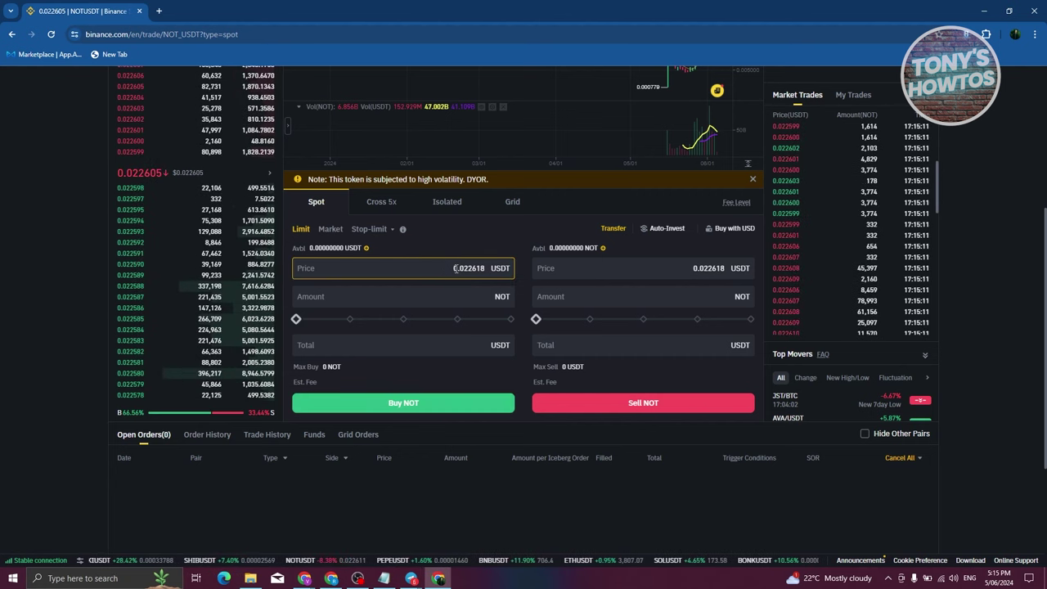
{"action": "left_click", "coordinate": [365, 294]}
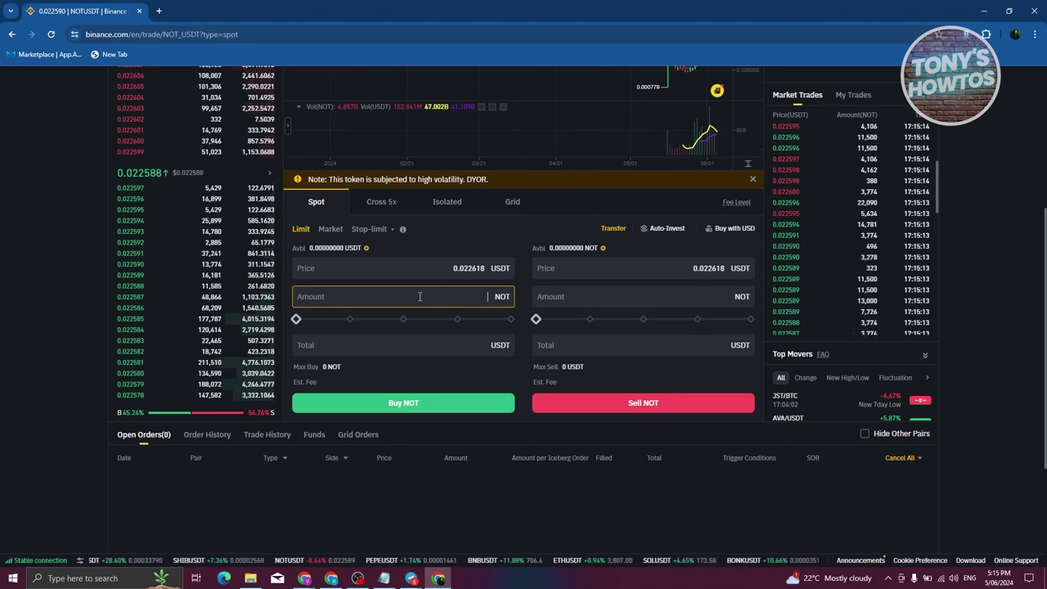
{"action": "type", "text": "13"}
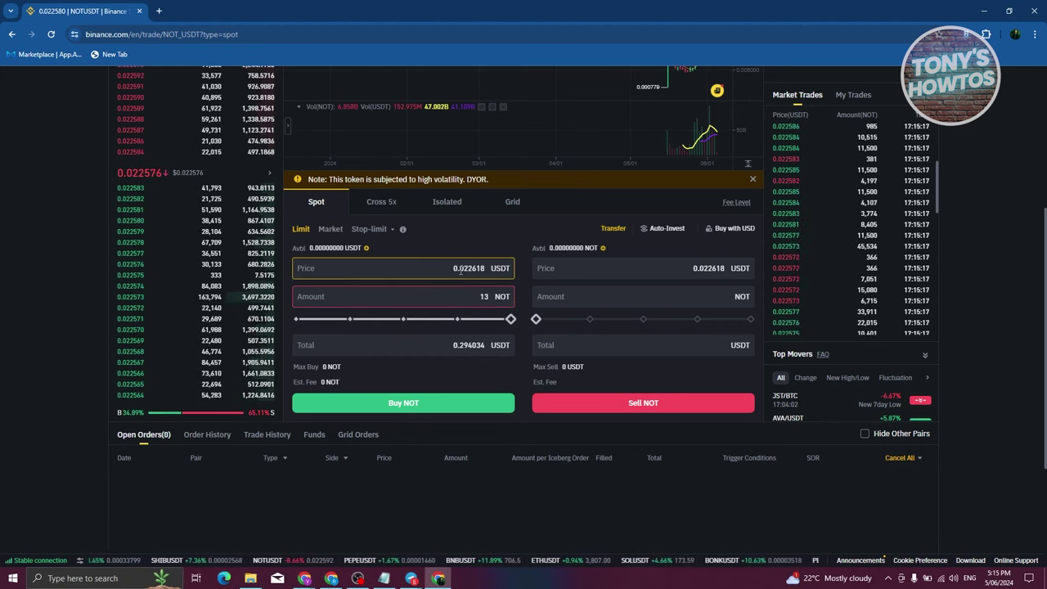
{"action": "left_click", "coordinate": [461, 272]}
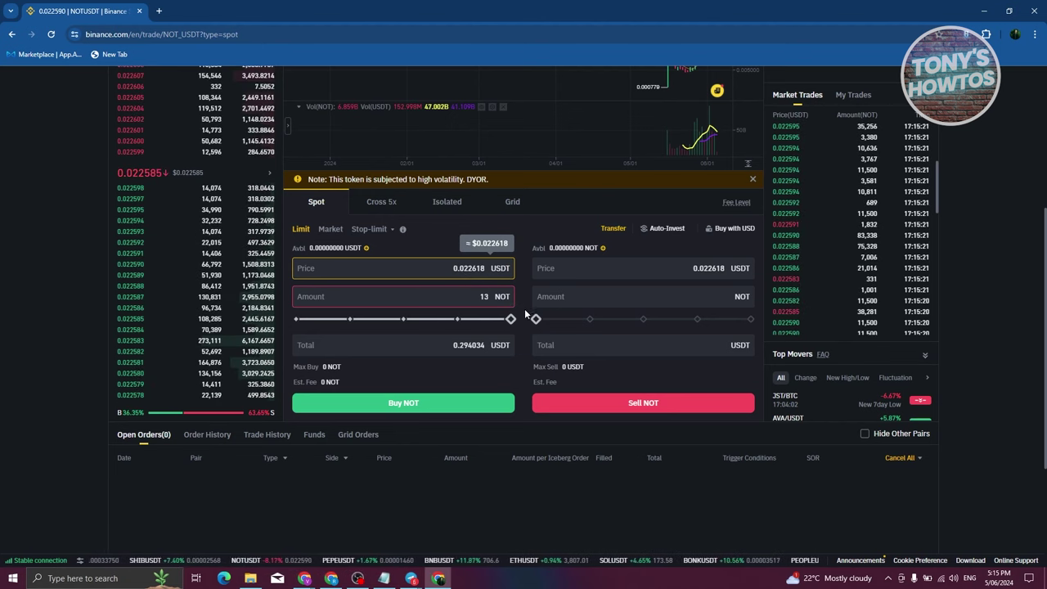
{"action": "scroll", "coordinate": [526, 302], "scroll_direction": "up", "scroll_amount": 4}
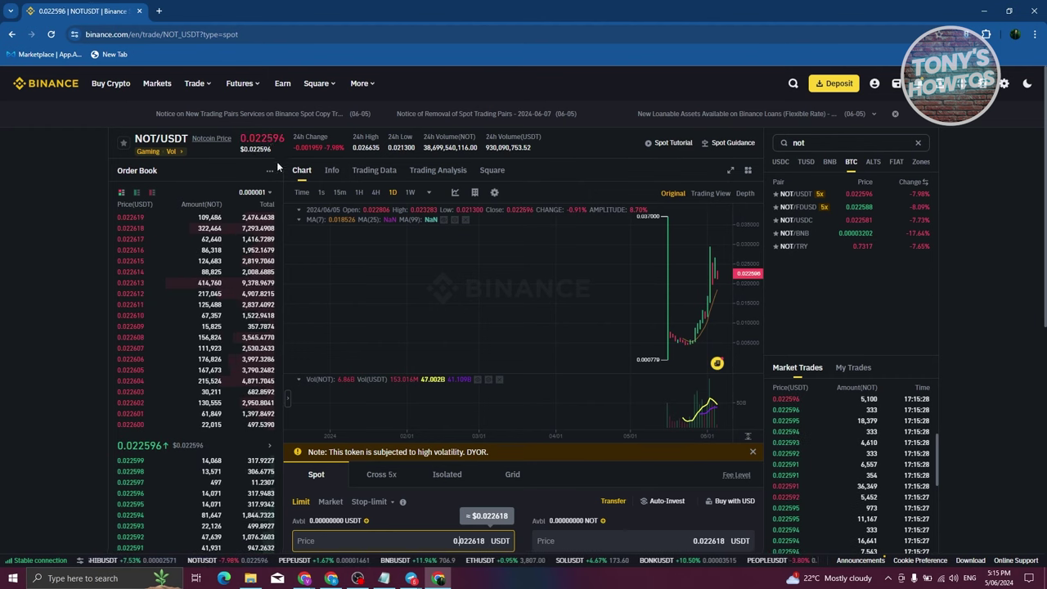
{"action": "mouse_move", "coordinate": [275, 419]}
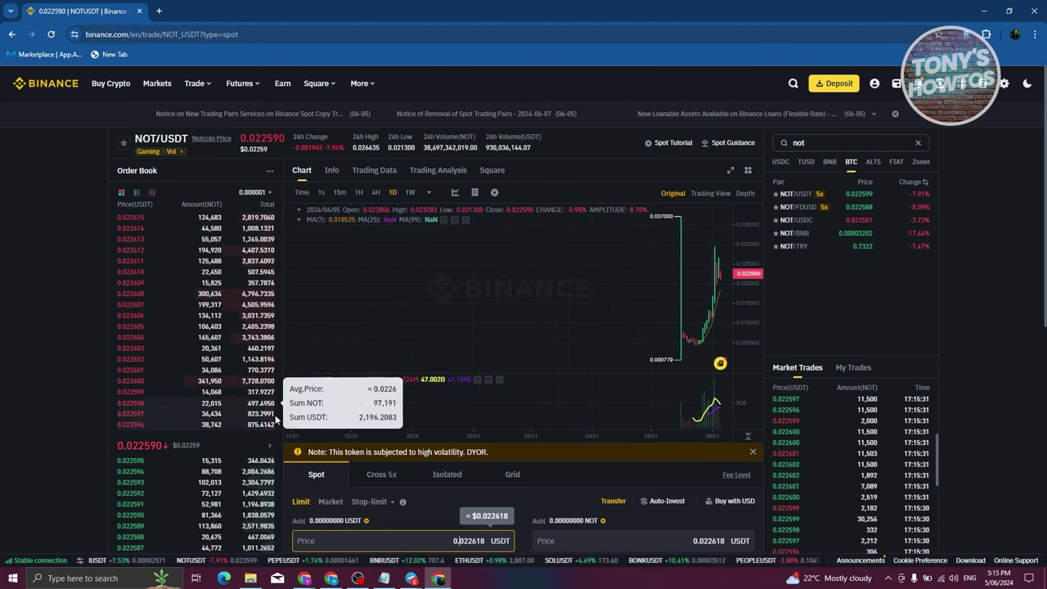
{"action": "scroll", "coordinate": [275, 419], "scroll_direction": "down", "scroll_amount": 2}
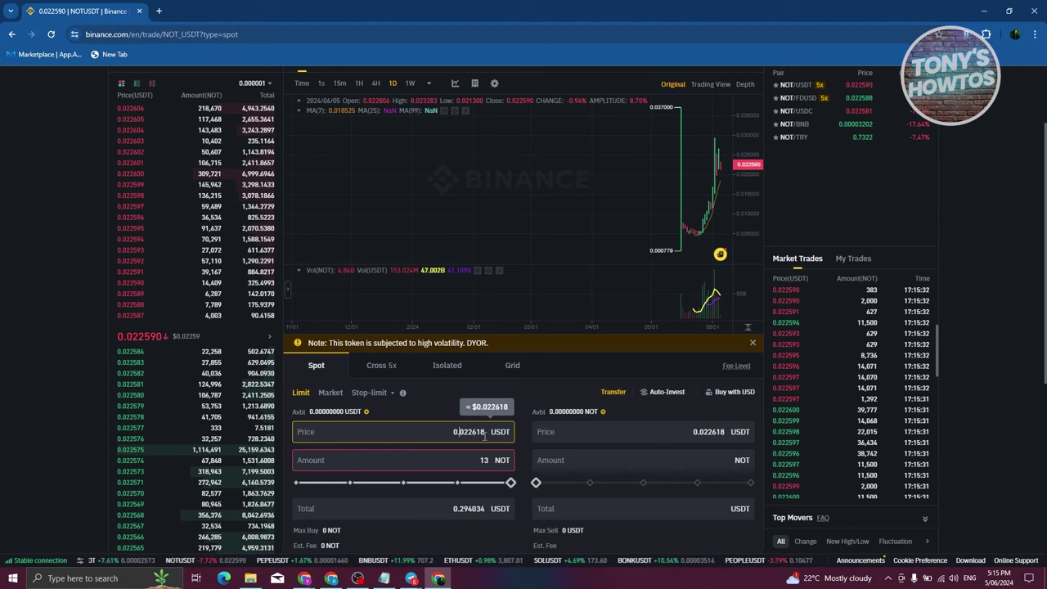
{"action": "scroll", "coordinate": [489, 433], "scroll_direction": "down", "scroll_amount": 4}
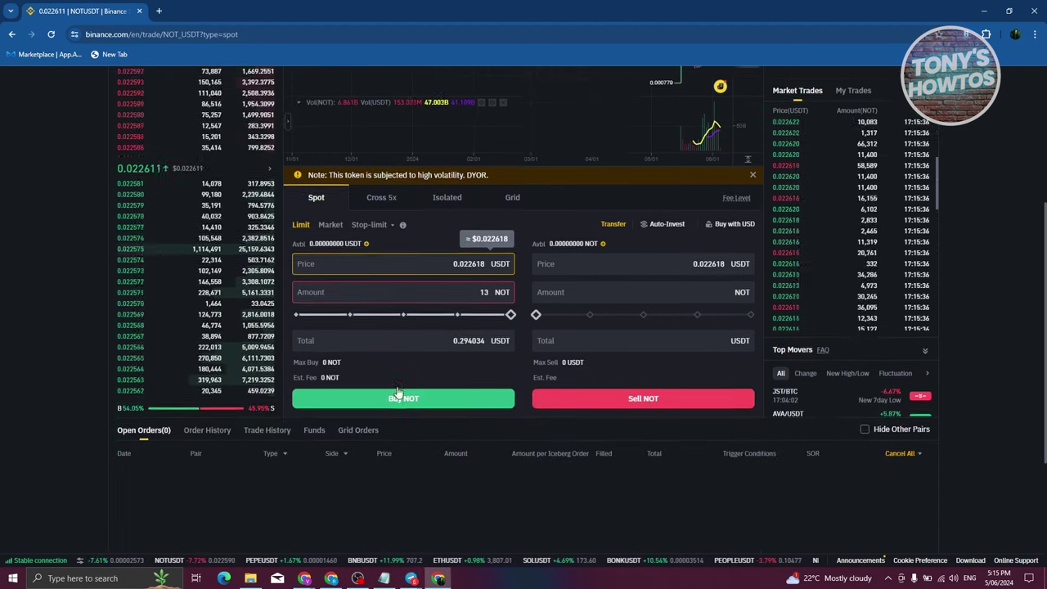